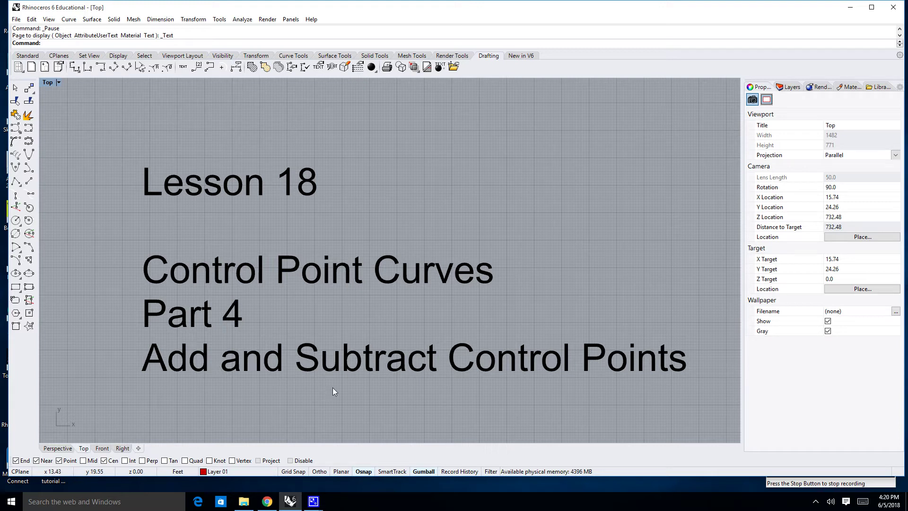
- Select the upper spiky curve and the lower smooth curve in turn to examine their control points
scroll(332, 387, "down", 5)
right_click_drag(413, 294, 381, 268)
right_click_drag(581, 306, 441, 274)
scroll(442, 273, "up", 8)
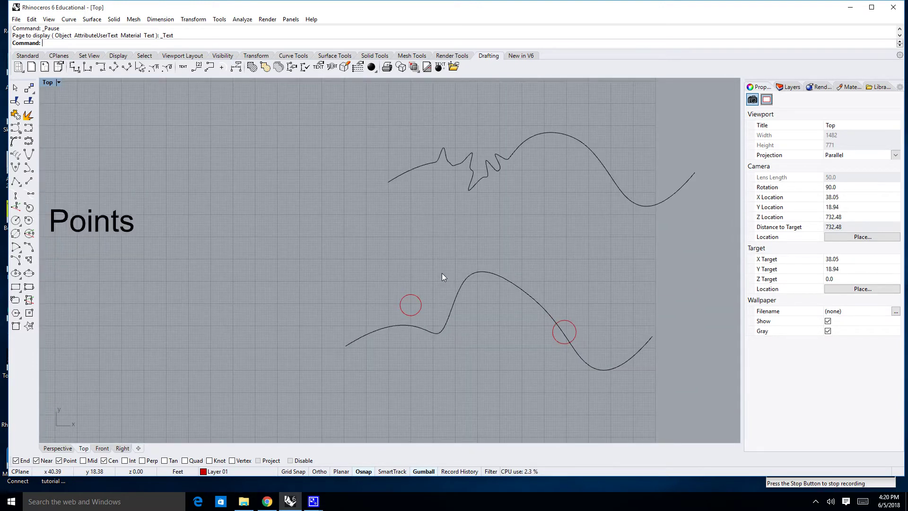
left_click(590, 150)
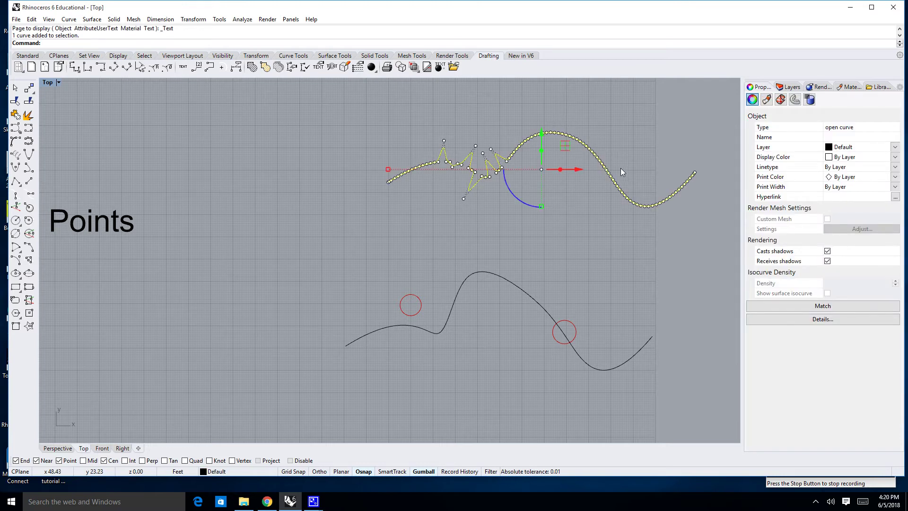
key("Escape")
left_click(539, 303)
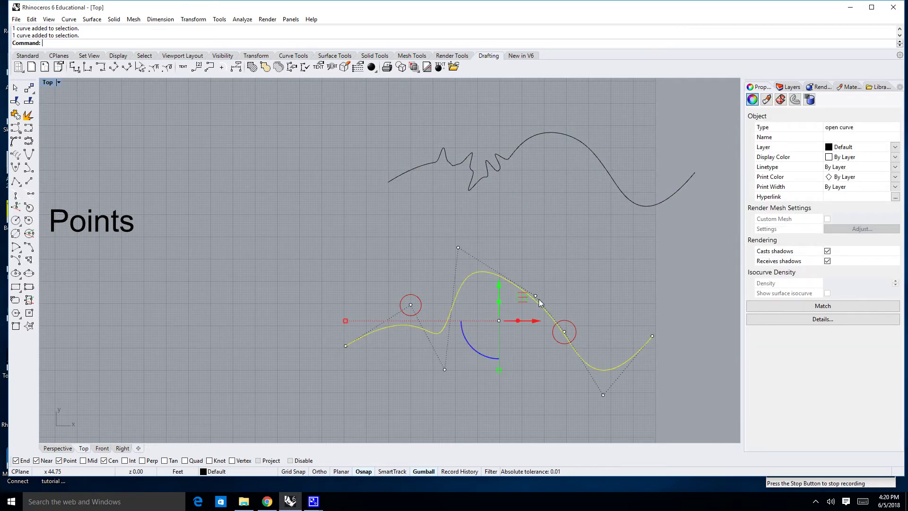
- Pull two control points on the upper curve's descending slope to opposite sides, one down-left and one up-right, to form spikes
right_click_drag(557, 283, 542, 289)
left_click(603, 189)
right_click_drag(575, 209, 490, 310)
scroll(503, 288, "up", 12)
scroll(524, 289, "up", 5)
left_click_drag(567, 276, 474, 335)
left_click(613, 340)
left_click_drag(614, 340, 678, 271)
- Pull a control point near the start of the upper curve's valley about 0.8 ft down-left to form another spike
right_click_drag(631, 237, 521, 208)
scroll(561, 244, "down", 5)
right_click_drag(587, 270, 544, 201)
scroll(556, 282, "up", 7)
left_click(552, 283)
left_click_drag(552, 283, 459, 398)
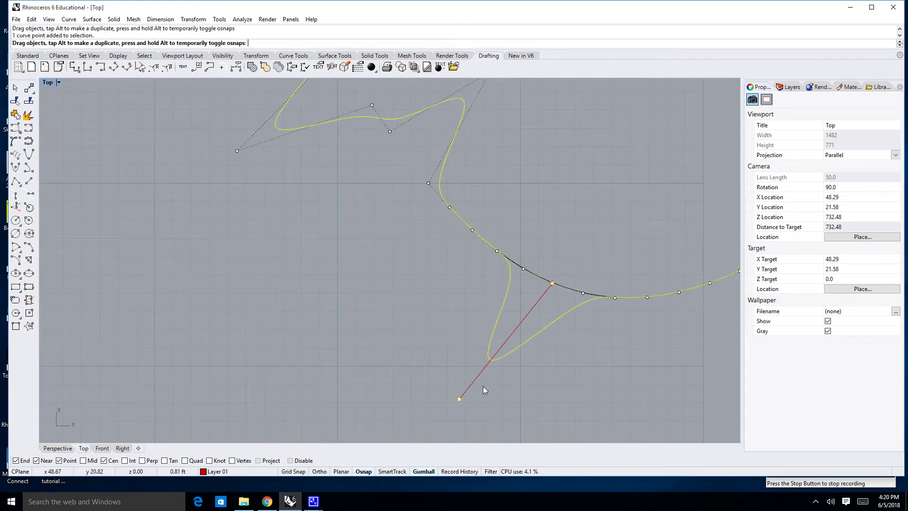
key("Escape")
key("Escape")
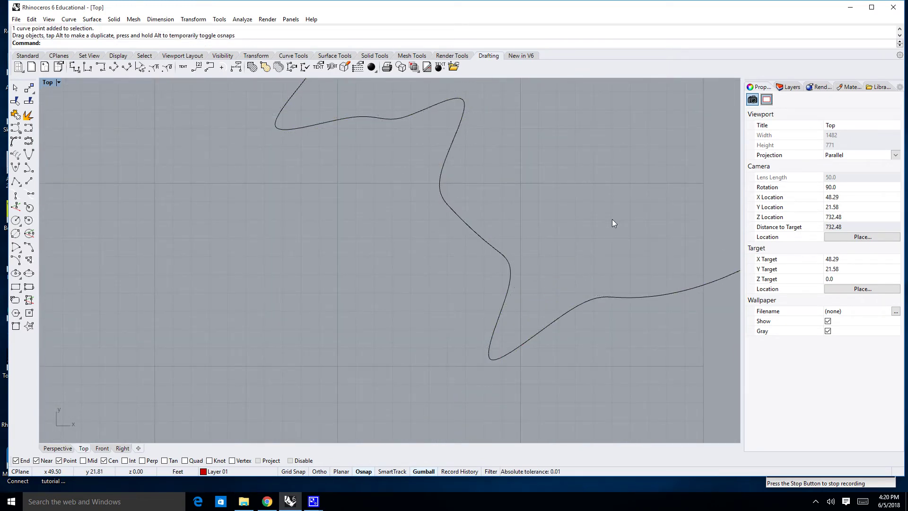
- Turn on the control points of the upper curve with PointsOn
left_click(533, 333)
right_click_drag(535, 309, 567, 269)
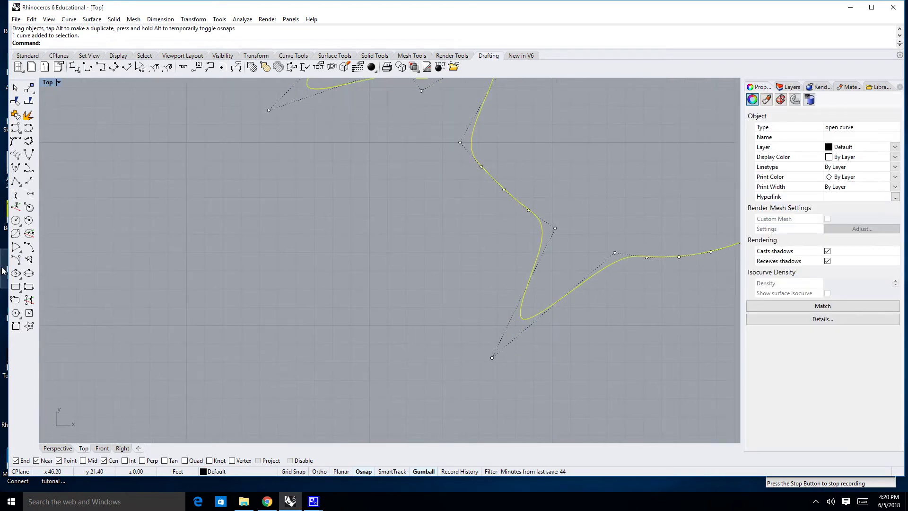
left_click(27, 56)
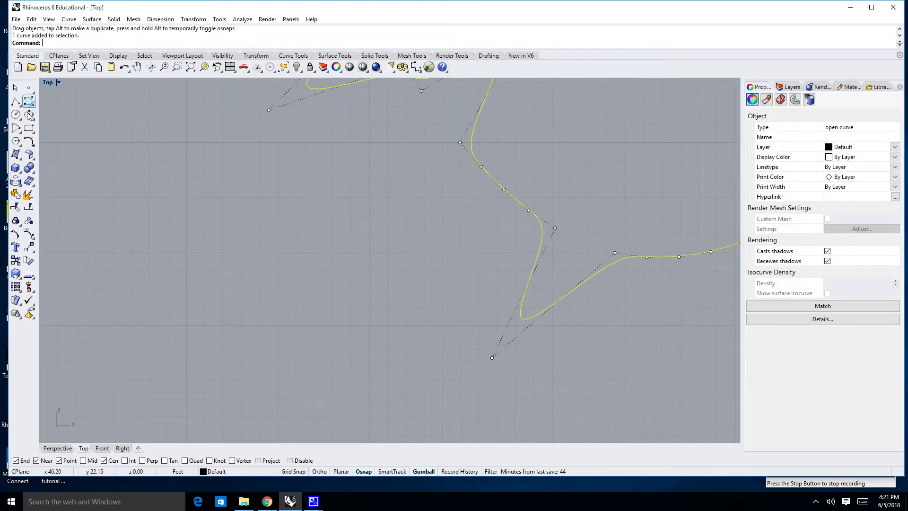
left_click(30, 235)
right_click_drag(396, 265, 367, 279)
scroll(509, 246, "down", 3)
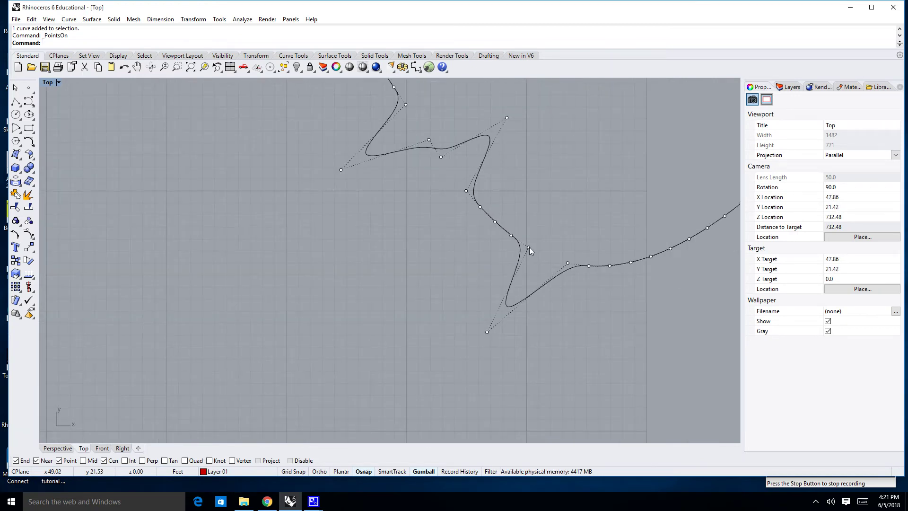
- Delete the control points around the lowest spike on the upper curve's descending slope, leading into the valley
left_click(529, 247)
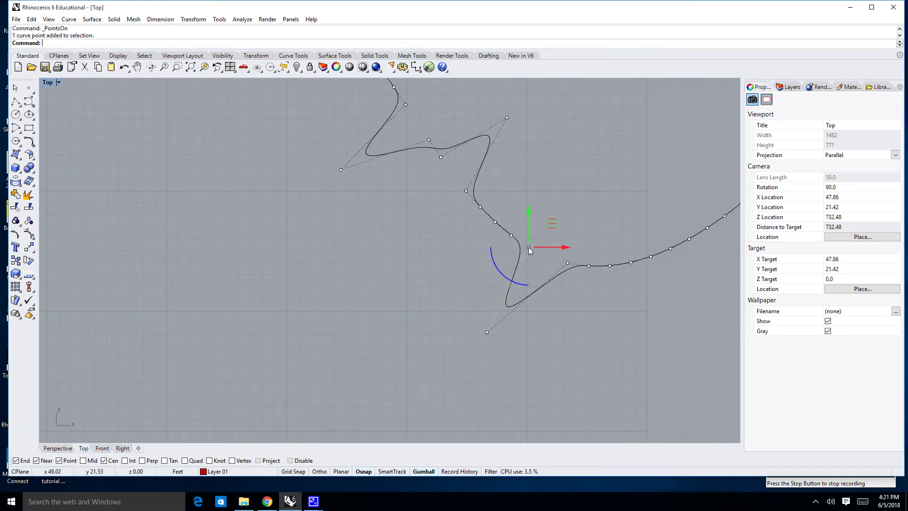
key("Delete")
left_click(511, 235)
key("Delete")
left_click(495, 221)
key("Delete")
left_click(480, 207)
key("Delete")
left_click(466, 191)
key("Delete")
left_click(567, 263)
key("Delete")
- Copy the smooth curve from its left endpoint to an empty area below the original
scroll(487, 336, "down", 5)
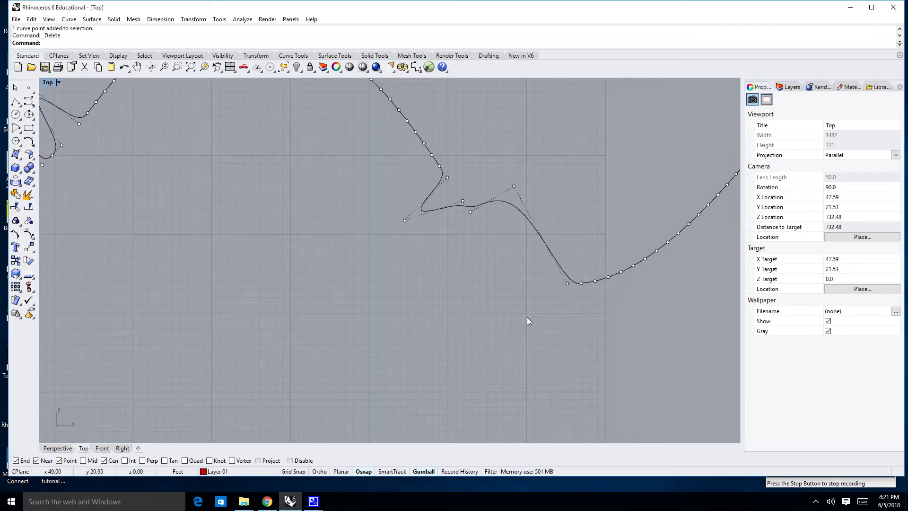
right_click_drag(523, 326, 513, 285)
scroll(529, 226, "up", 8)
scroll(531, 226, "down", 10)
right_click_drag(534, 239, 575, 207)
scroll(559, 232, "up", 6)
scroll(558, 232, "down", 4)
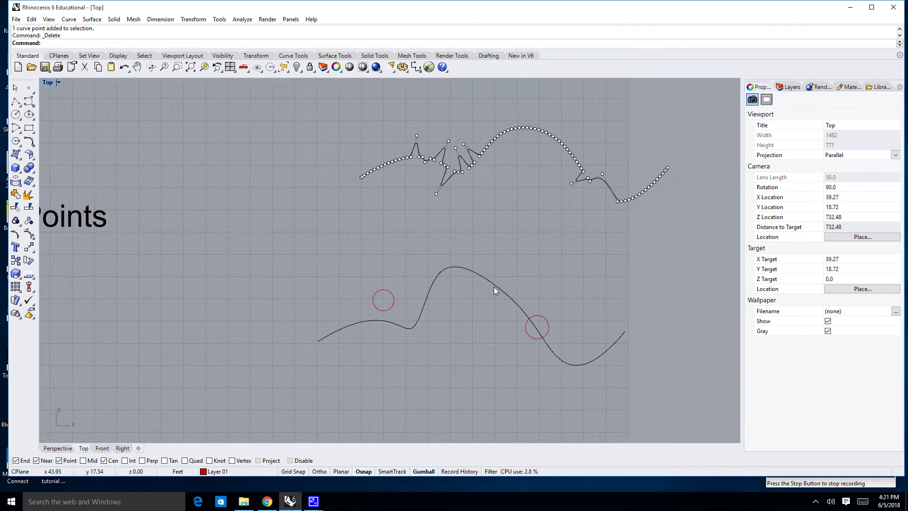
left_click(494, 287)
type("Copy")
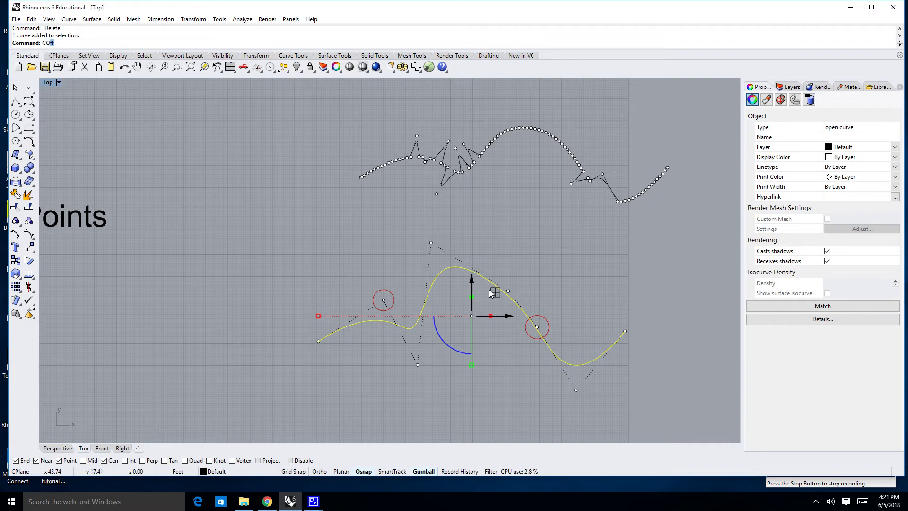
key("Return")
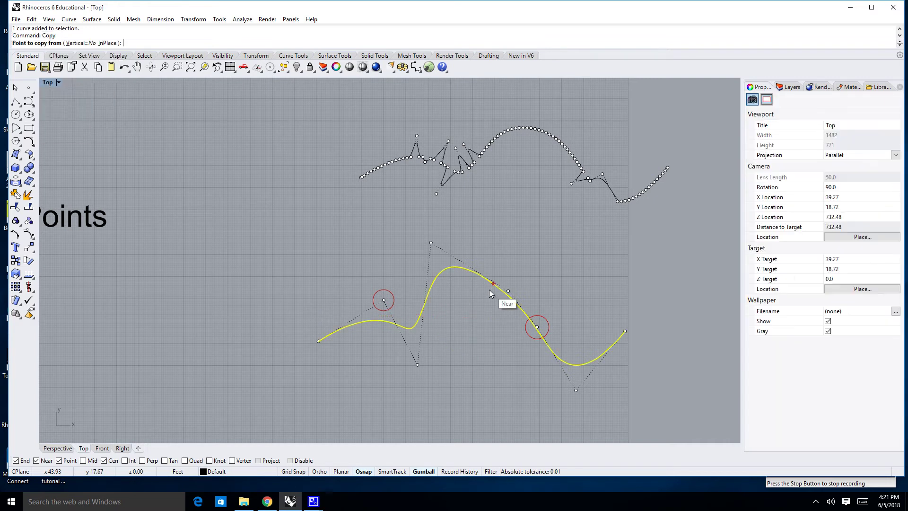
left_click(318, 341)
right_click_drag(344, 392, 348, 226)
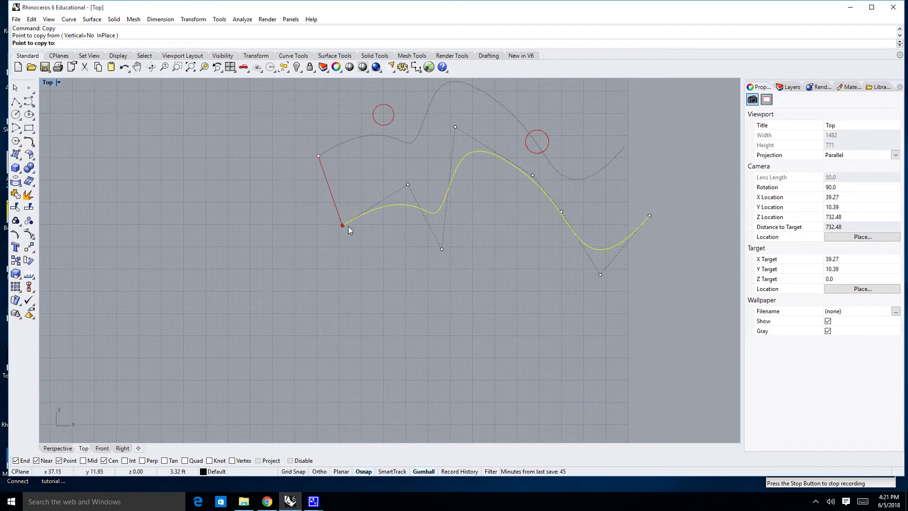
left_click(351, 334)
key("Return")
- Turn on the control points of the copied curve
left_click(386, 379)
left_click(427, 317)
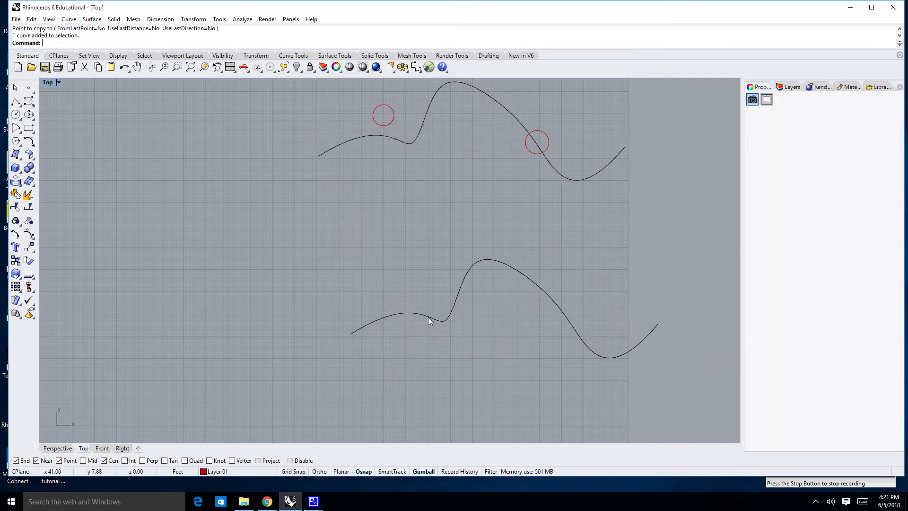
left_click(29, 221)
- Delete all interior control points of the copied curve one by one, leaving only its two endpoints
left_click(416, 292)
key("Delete")
left_click(451, 357)
key("Delete")
left_click(464, 237)
key("Delete")
left_click(540, 283)
key("Delete")
left_click(570, 320)
key("Delete")
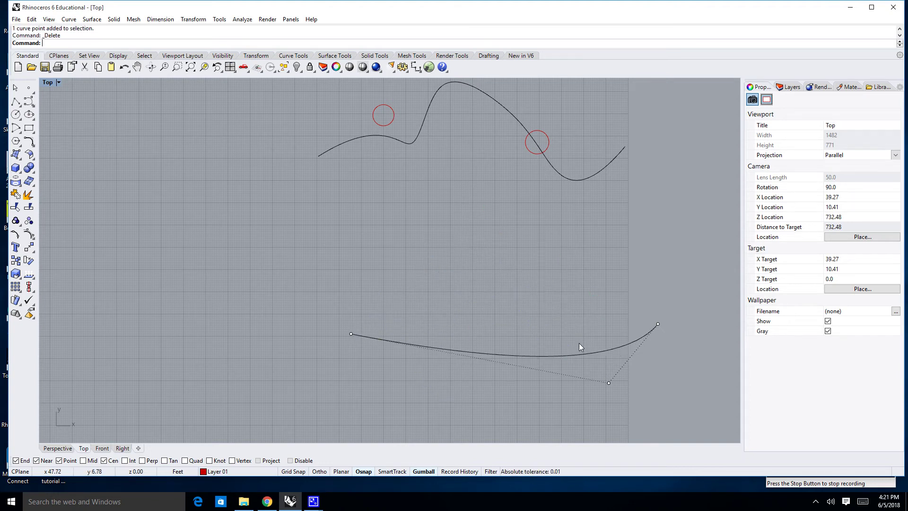
left_click(608, 383)
key("Delete")
- Move the two end control points of the straightened copy, shortening the line and stretching it out again
right_click_drag(435, 367, 391, 323)
left_click(602, 286)
left_click_drag(602, 287, 406, 339)
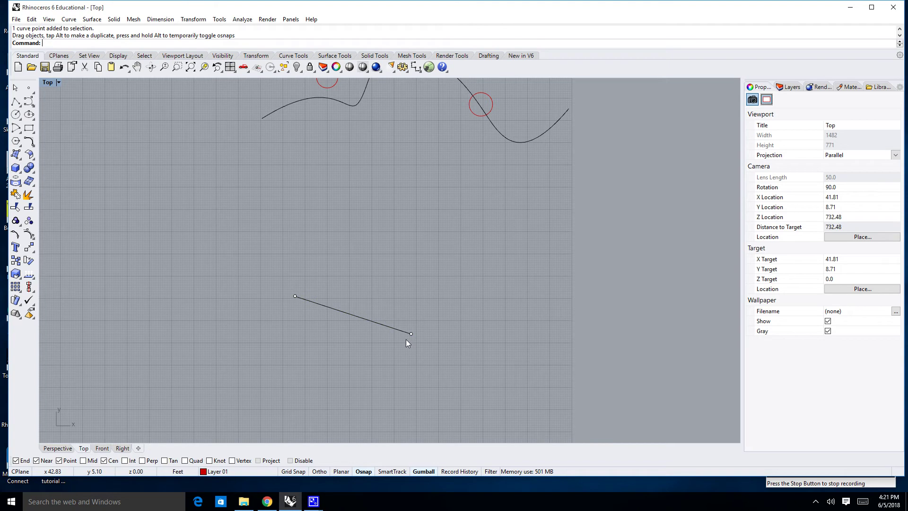
left_click(411, 333)
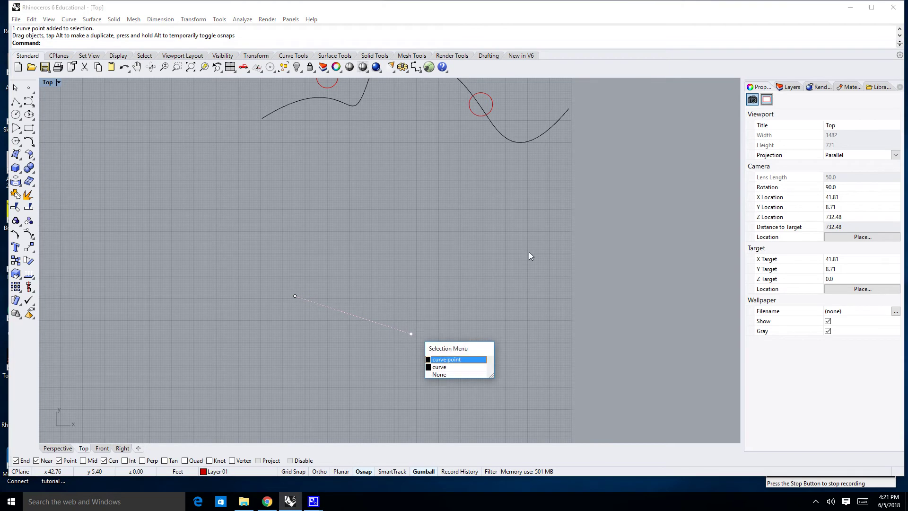
left_click(447, 360)
left_click_drag(410, 334, 543, 262)
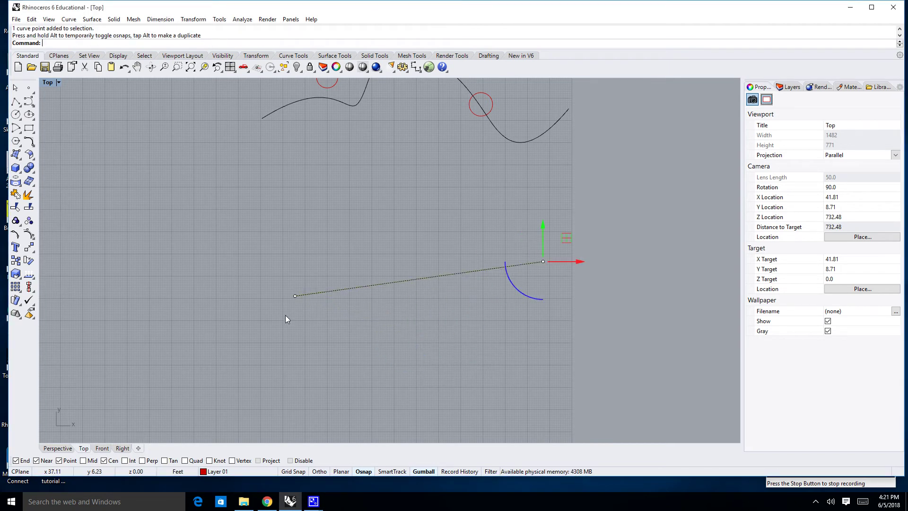
left_click_drag(293, 296, 238, 277)
left_click(290, 344)
right_click_drag(368, 312, 496, 328)
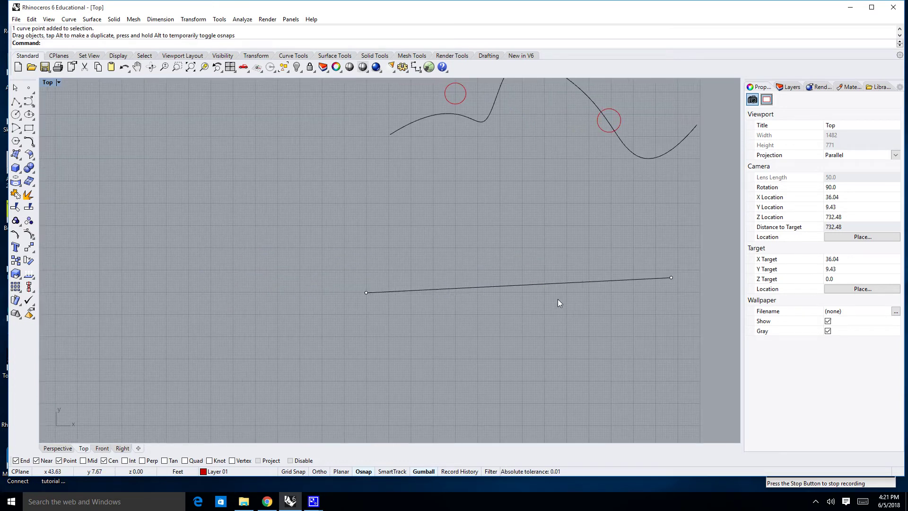
- Review the hot key notes for turning control points on and off beside the curves
scroll(504, 324, "down", 3)
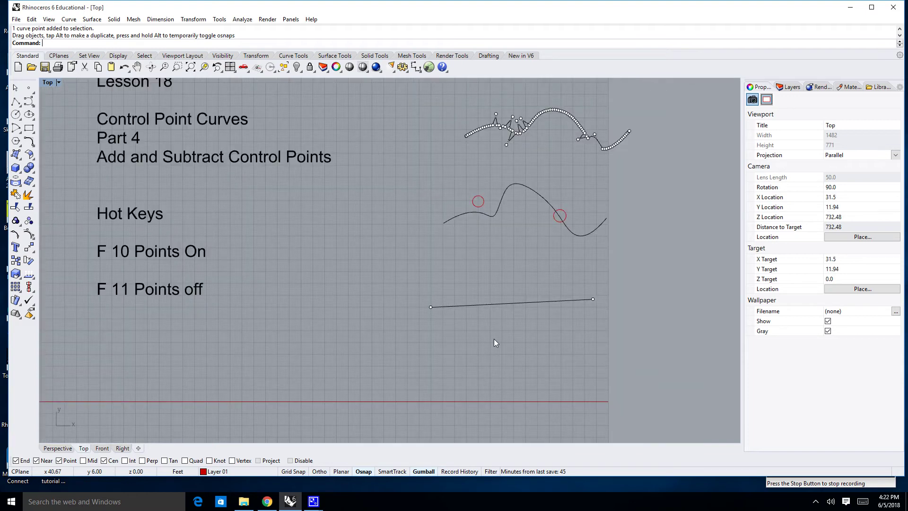
right_click_drag(201, 268, 124, 236)
scroll(204, 223, "up", 8)
scroll(145, 269, "down", 4)
scroll(172, 292, "down", 6)
right_click_drag(225, 330, 322, 274)
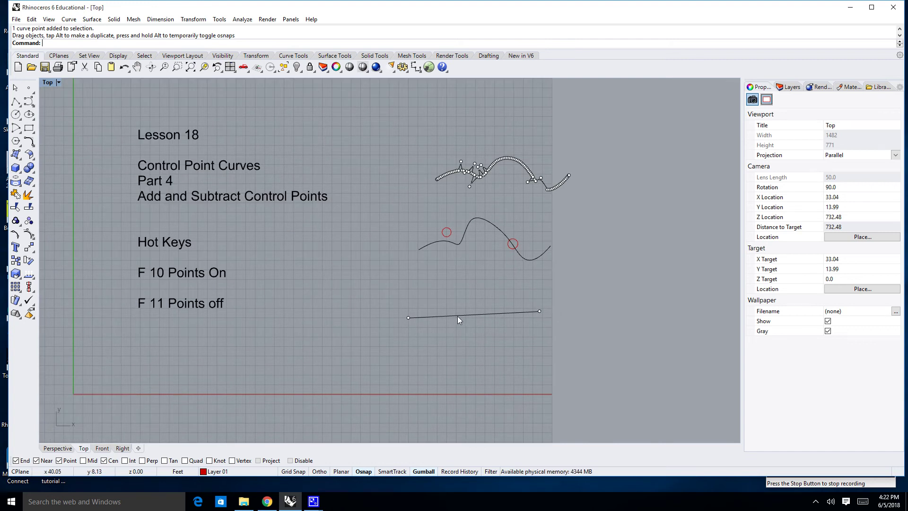
scroll(458, 316, "up", 3)
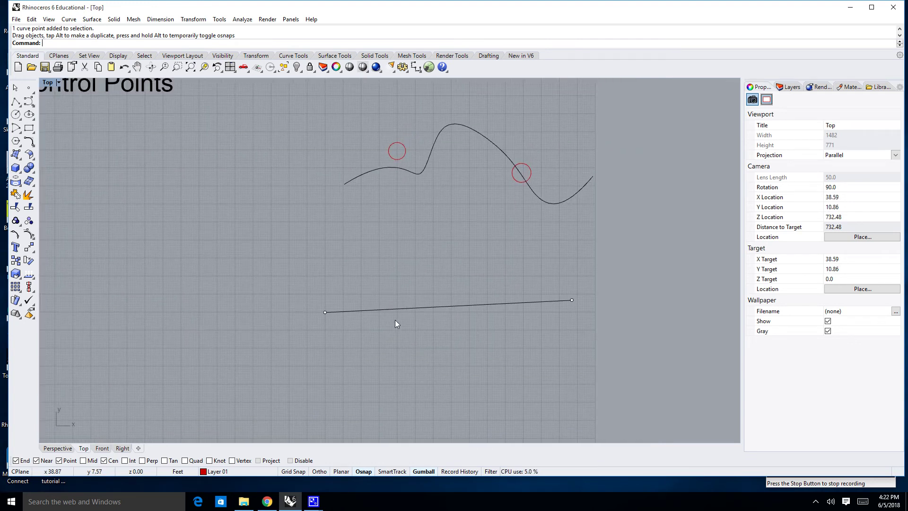
- Undo the endpoint moves and control point deletions on the copied curve, and clear the selection
key("ctrl+z")
key("ctrl+z")
key("ctrl+z")
key("ctrl+z")
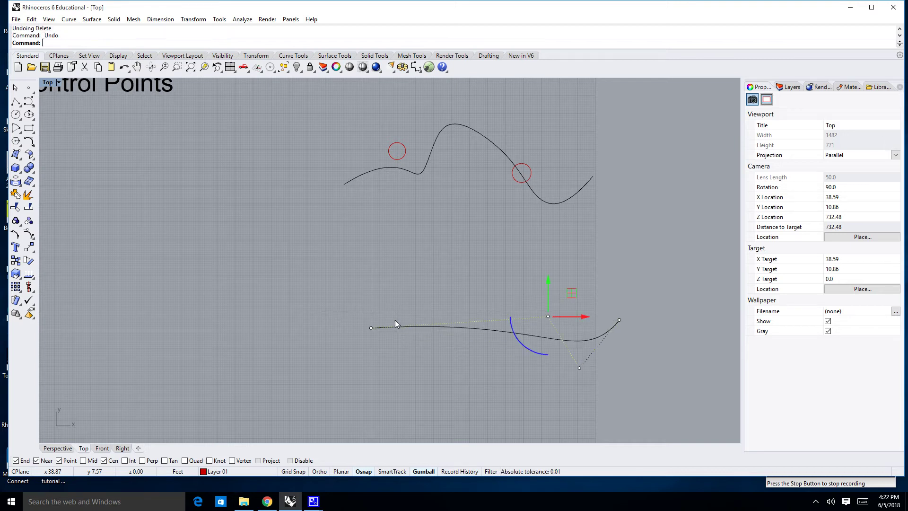
key("ctrl+z")
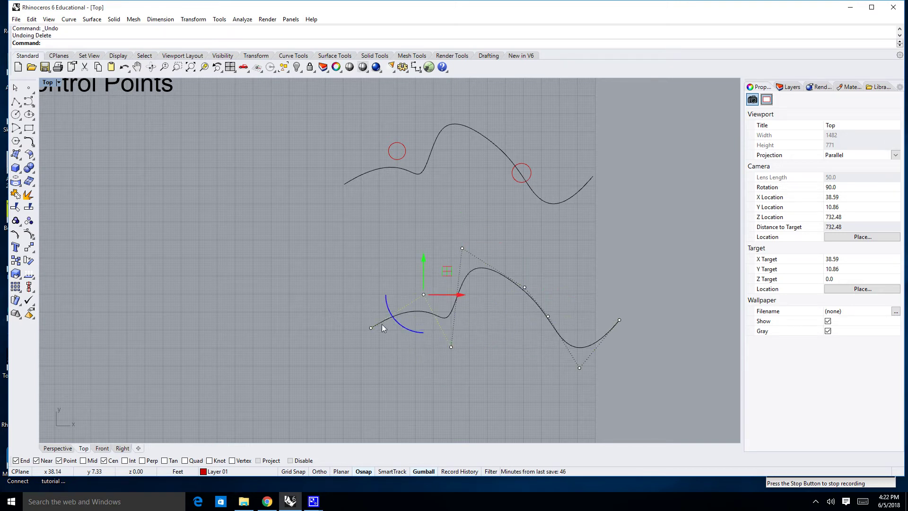
left_click(488, 364)
right_click_drag(498, 368, 448, 363)
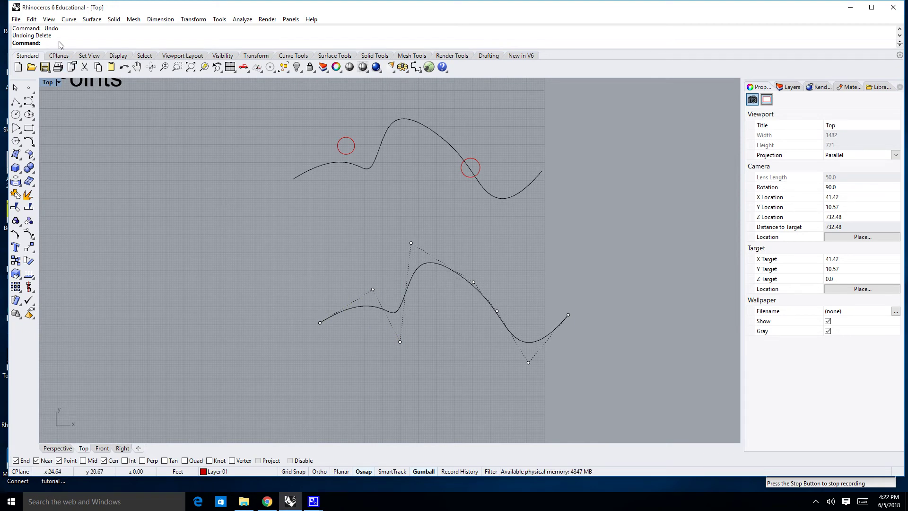
- Insert a control point on the copied curve just right of its crest, with Midpoint set to No
left_click(32, 19)
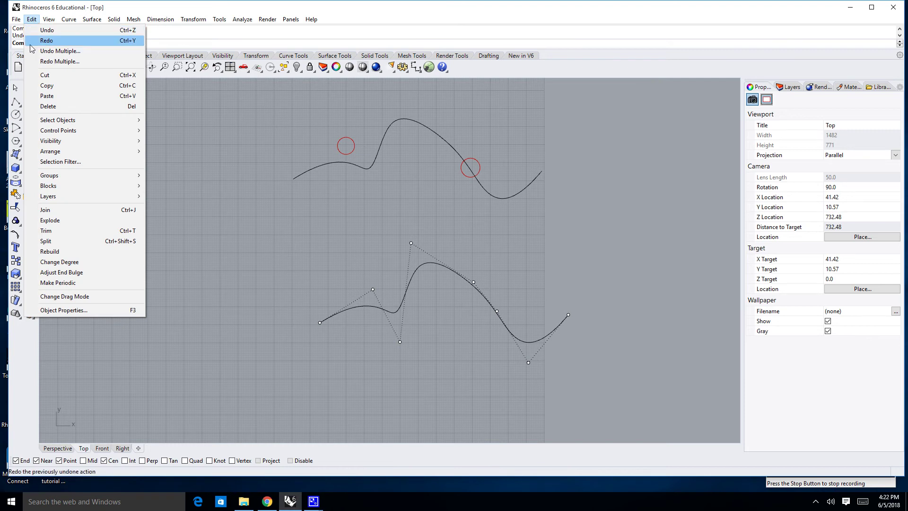
mouse_move(60, 131)
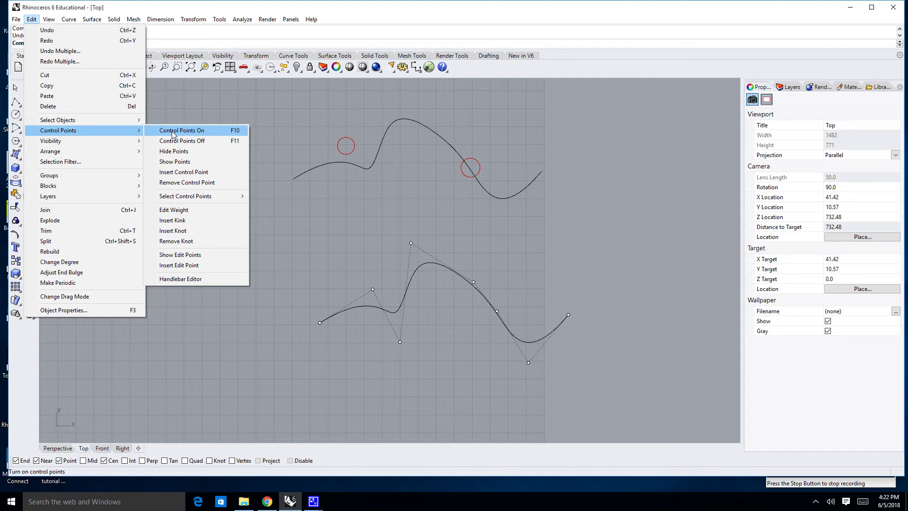
left_click(181, 173)
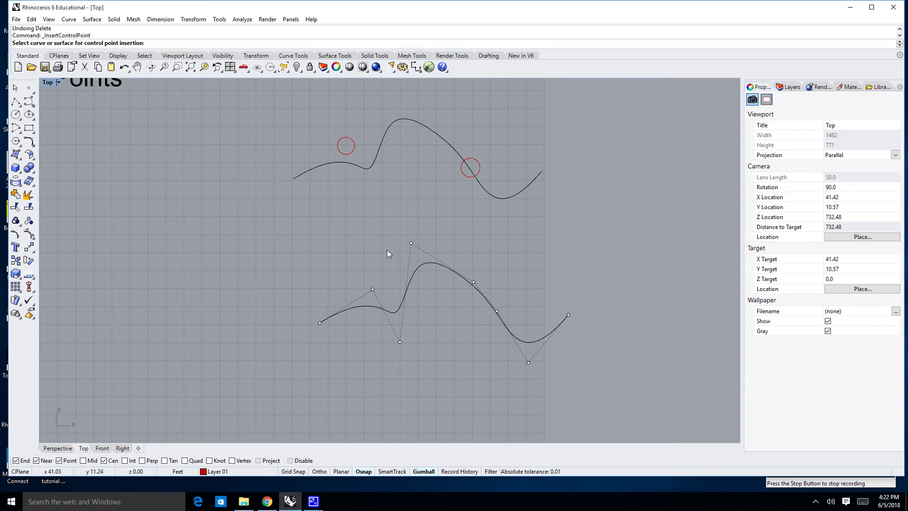
left_click(445, 267)
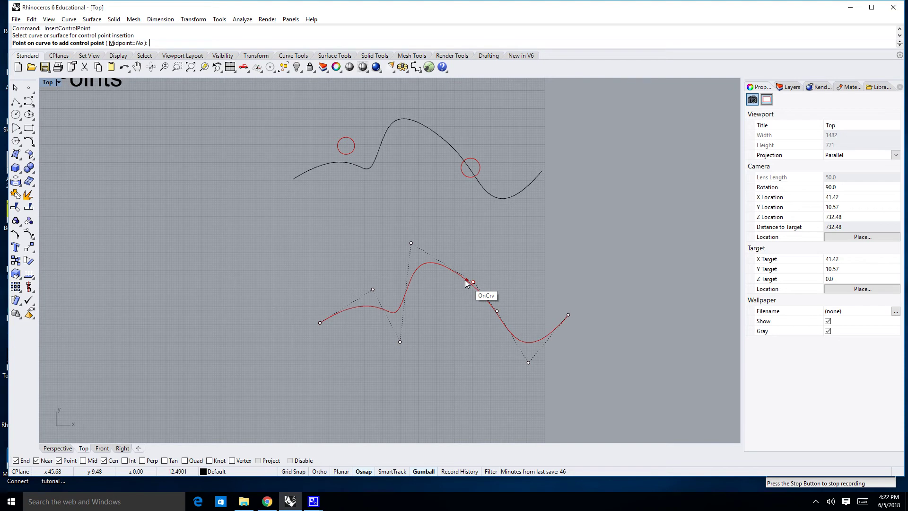
left_click(443, 264)
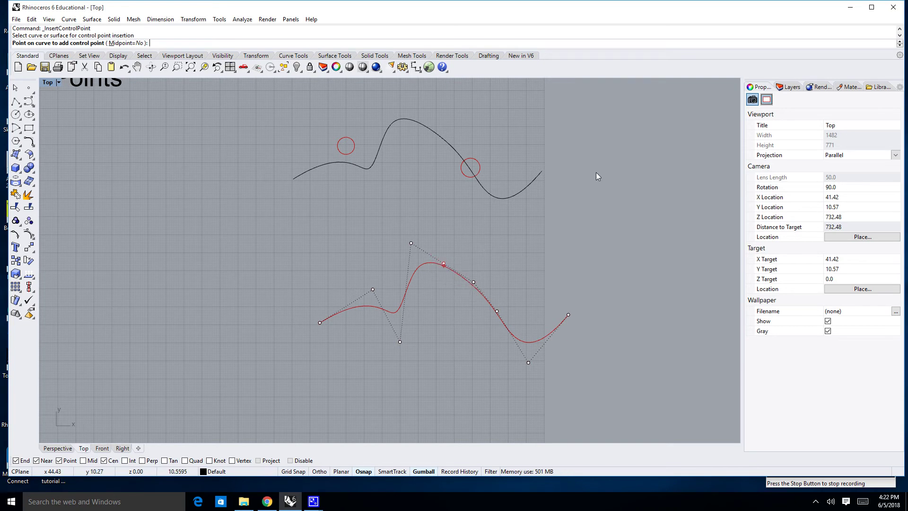
left_click(788, 87)
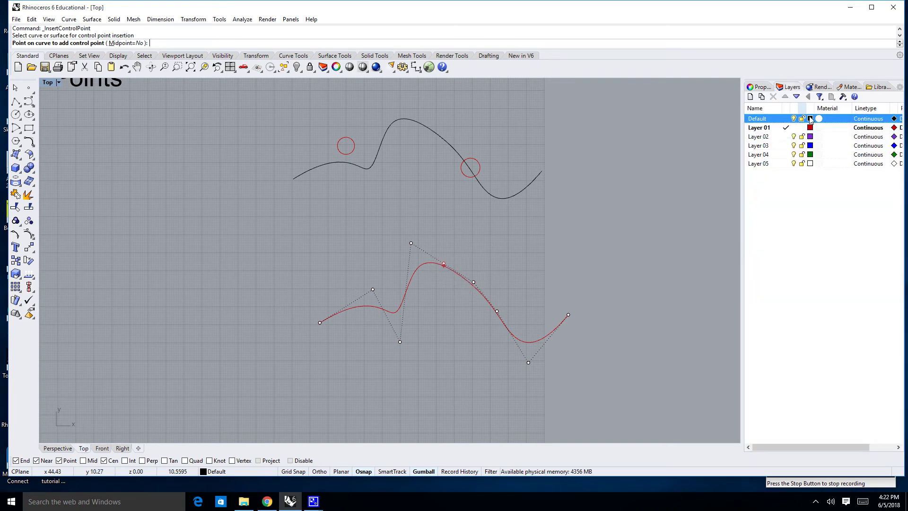
scroll(450, 259, "up", 5)
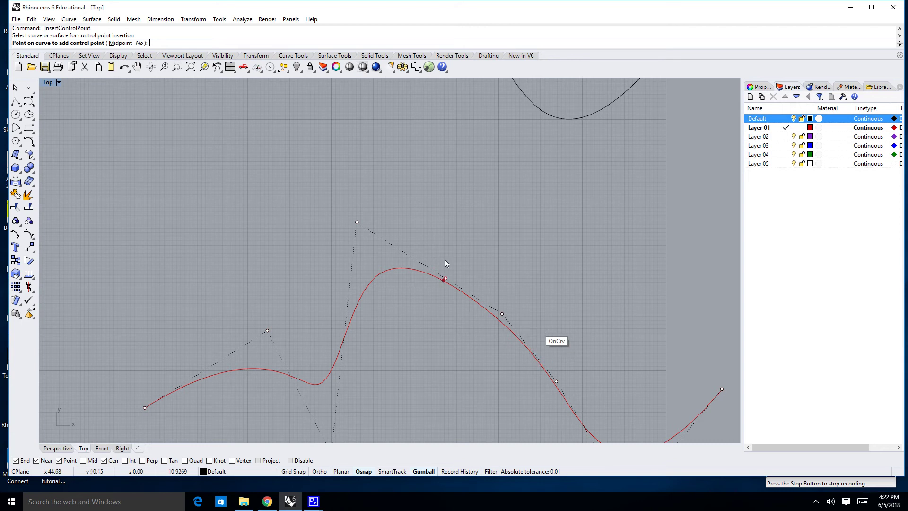
scroll(428, 248, "up", 4)
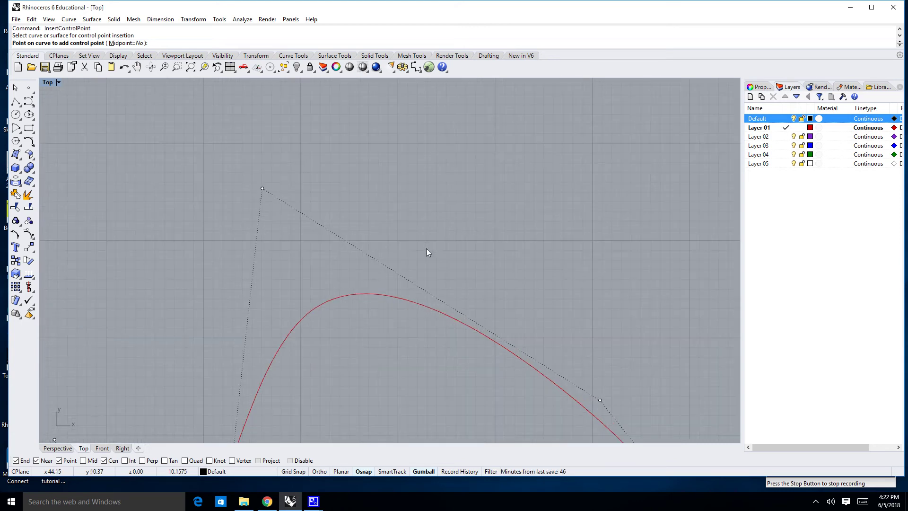
left_click(398, 298)
scroll(408, 327, "down", 4)
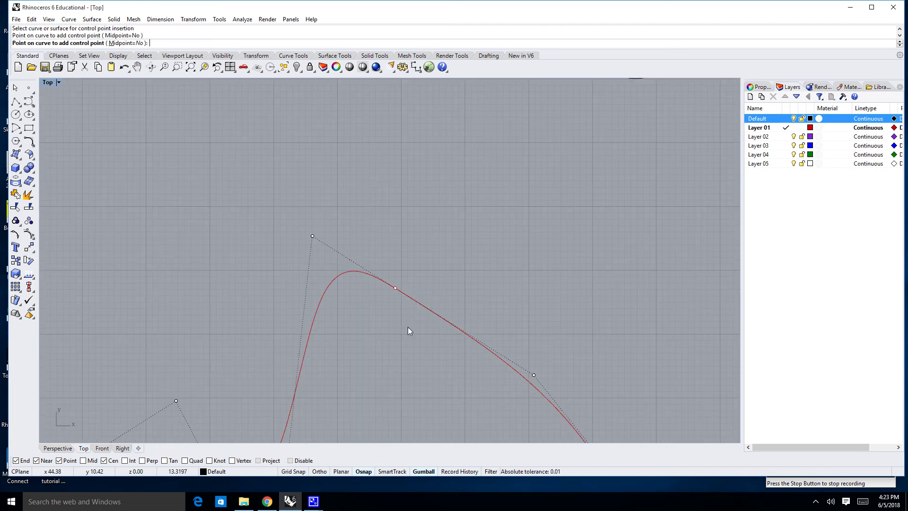
- Insert another control point farther down the copied curve's descending slope, and finish the insertion
left_click(466, 332)
key("Return")
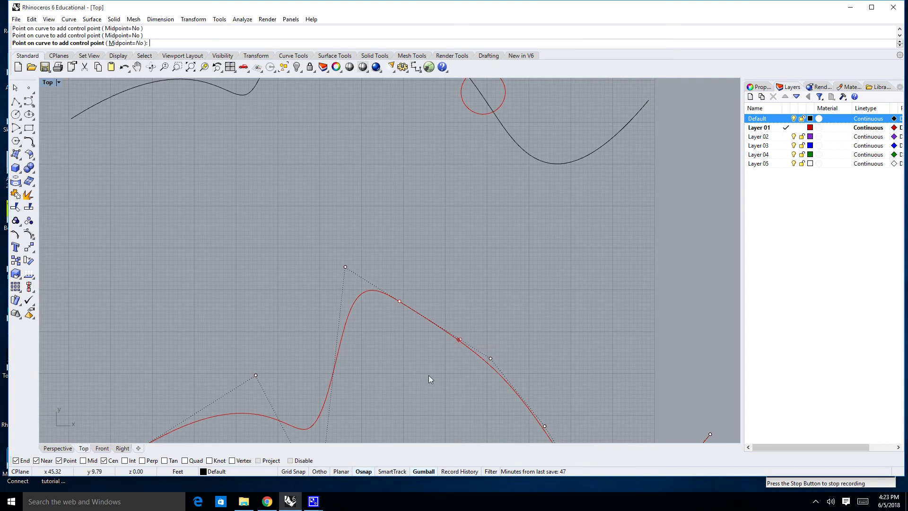
- Move the inserted control point nearest the crest below the curve, move it up and outward to round the crest, and deselect it
scroll(402, 296, "up", 5)
left_click(391, 309)
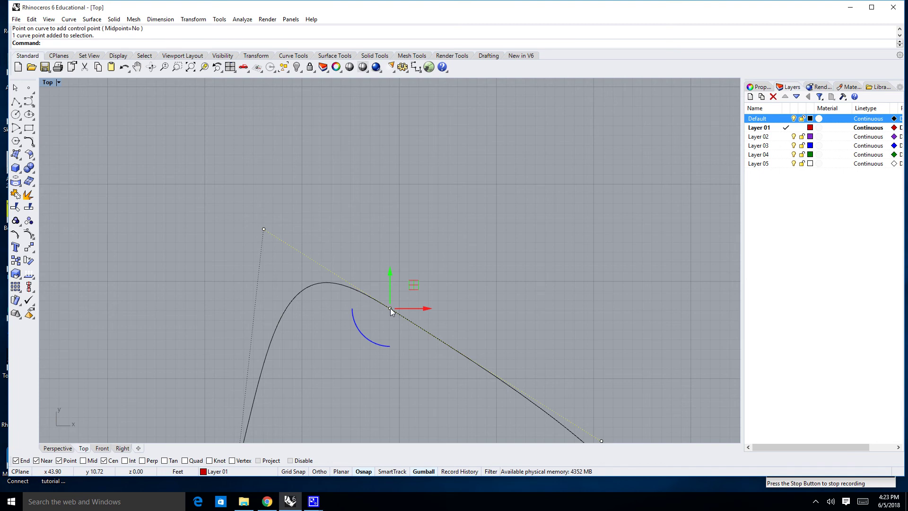
left_click_drag(390, 308, 370, 388)
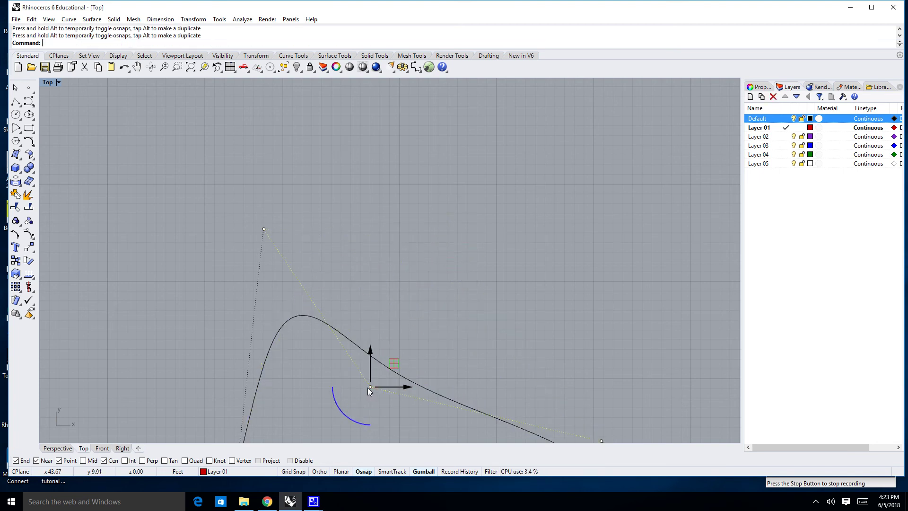
right_click_drag(422, 347, 475, 267)
left_click_drag(425, 310, 535, 192)
scroll(534, 192, "up", 2)
left_click(603, 226)
- Examine the reshaped crest against its control polygon, and compare the whole copied curve with the original above it
right_click_drag(586, 226, 466, 204)
scroll(516, 228, "down", 6)
scroll(466, 203, "up", 8)
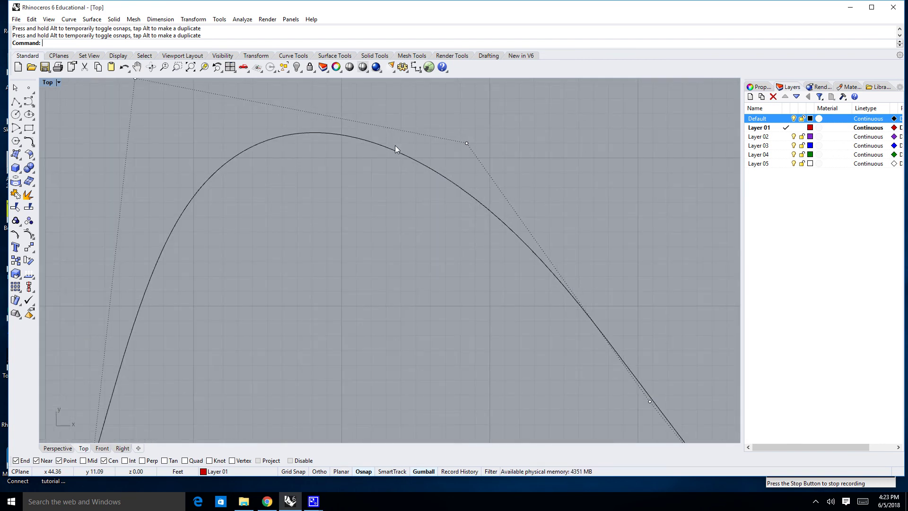
scroll(373, 145, "down", 3)
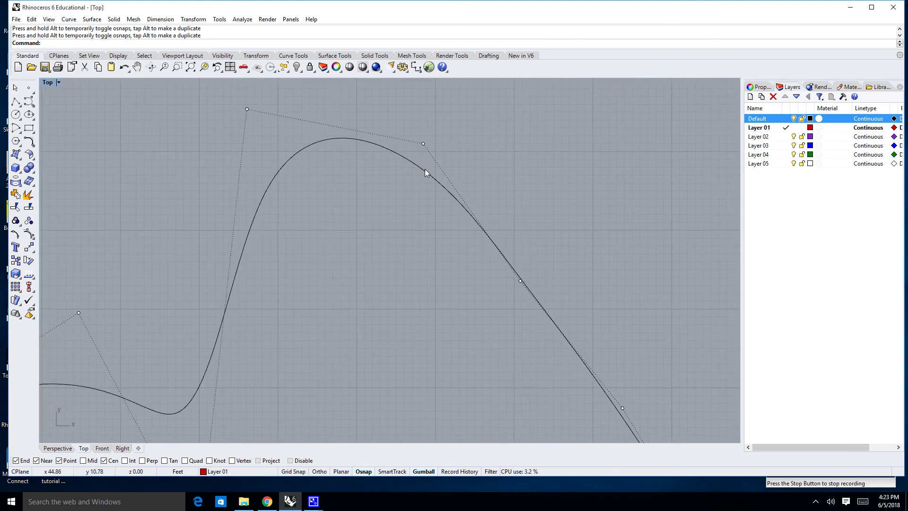
scroll(427, 171, "down", 7)
right_click_drag(440, 282, 411, 360)
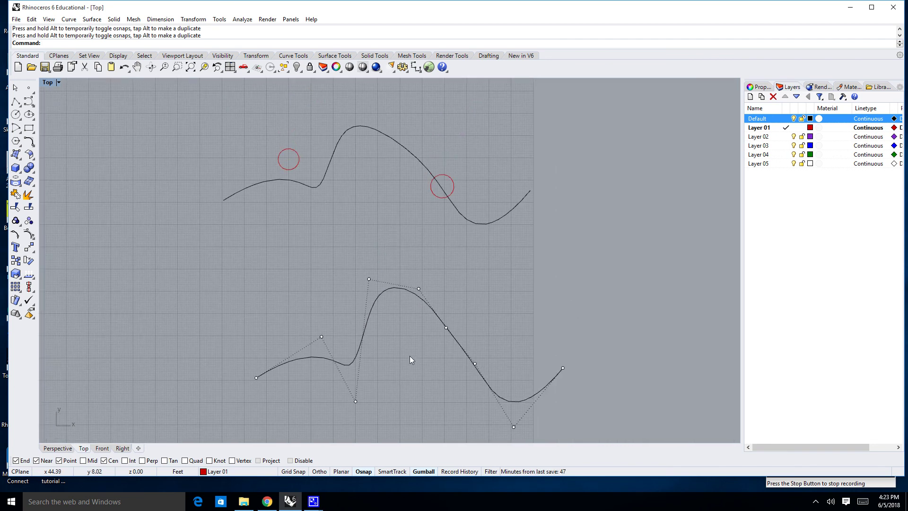
right_click_drag(490, 296, 427, 280)
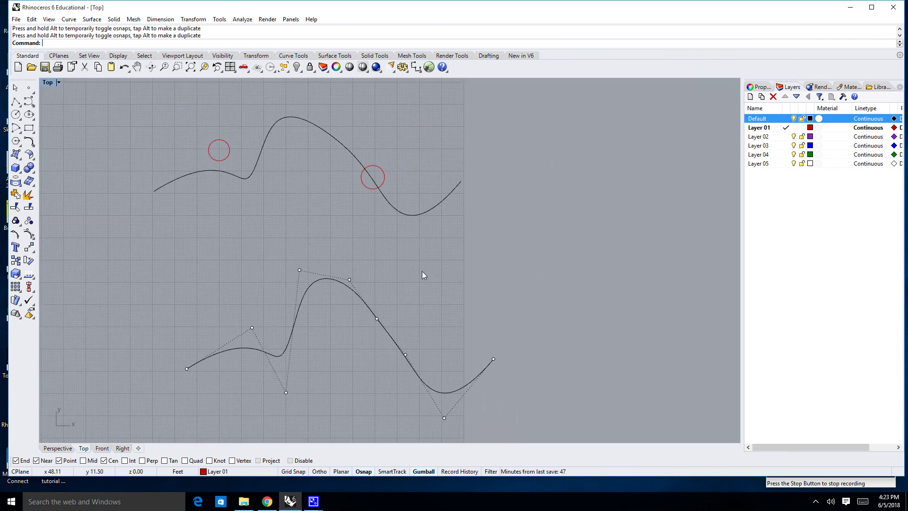
- Display the Point Edit tools as a floating palette beside the curves to look them over, and close the palette
left_click(36, 239)
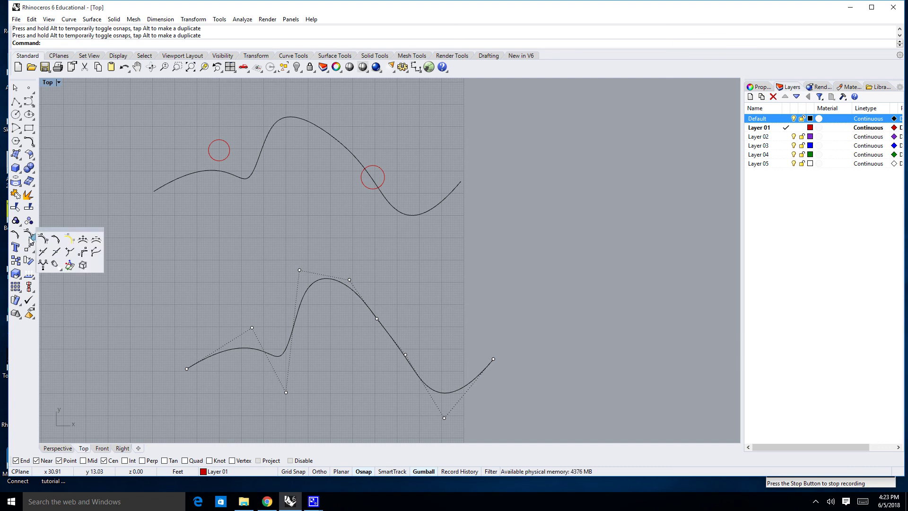
left_click_drag(58, 233, 502, 211)
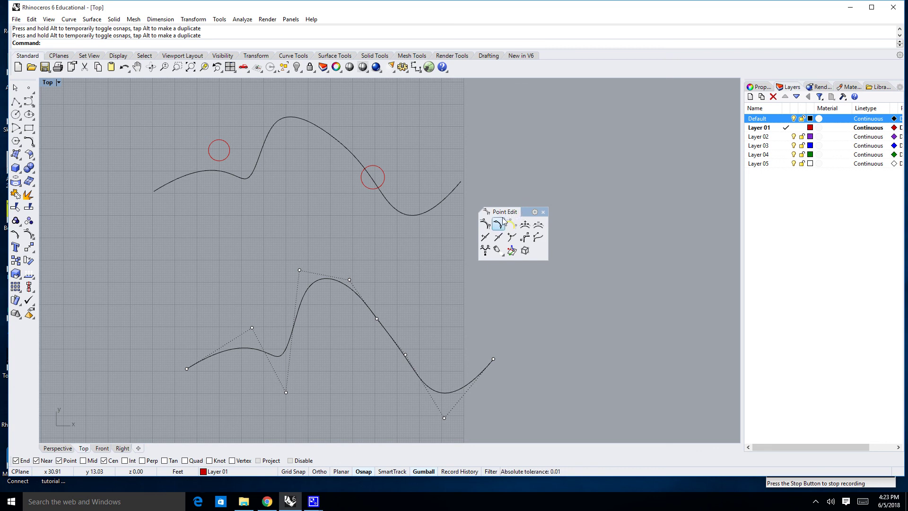
left_click(543, 211)
- Review the lesson title and hot key notes together with all three example curves
right_click_drag(302, 188, 328, 260)
scroll(295, 187, "down", 4)
right_click_drag(295, 178, 509, 228)
right_click_drag(389, 295, 452, 302)
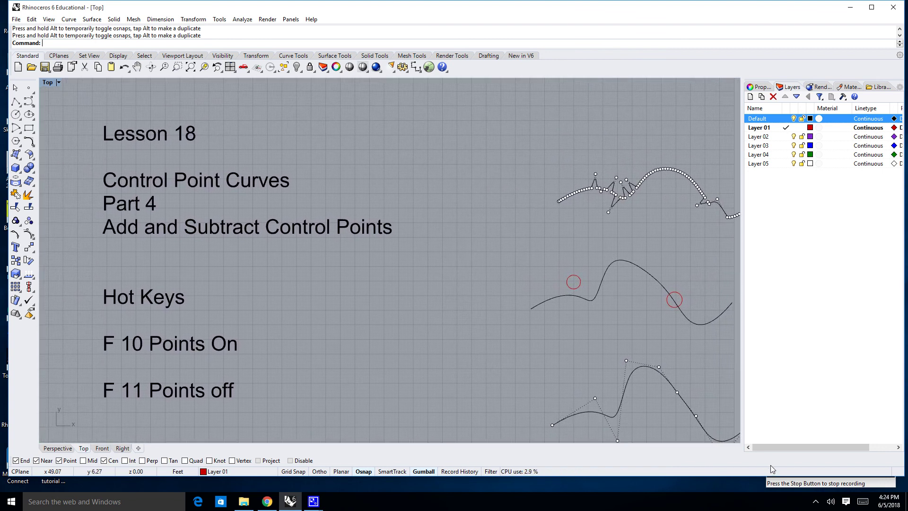